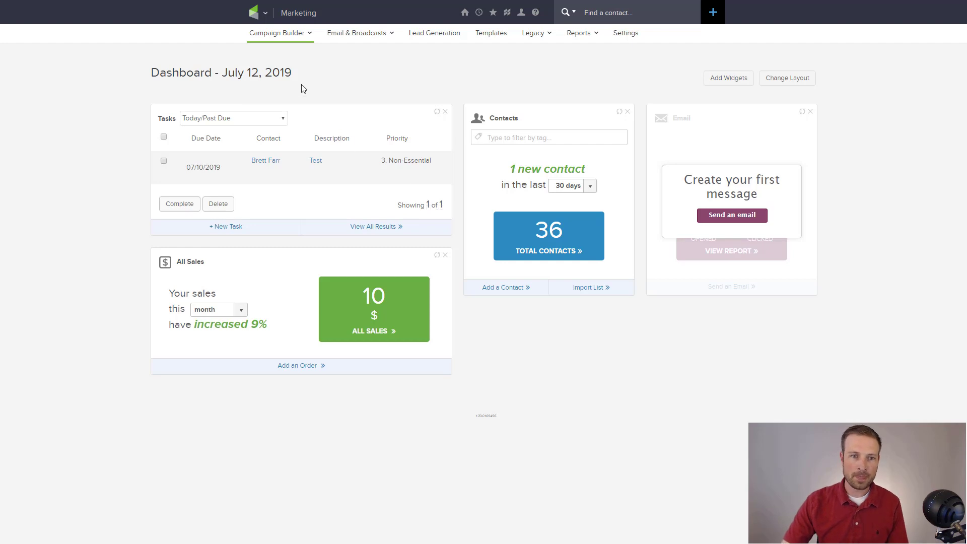
# Step: Go to CRM > Contacts, dismiss the intro banner, and show the Custom Fields search criteria
pyautogui.click(257, 11)
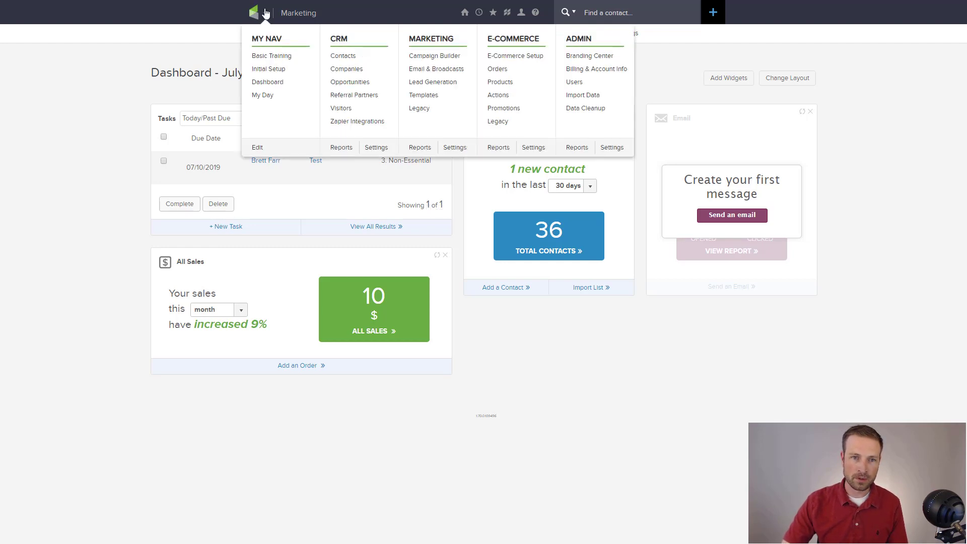
pyautogui.click(260, 7)
pyautogui.click(262, 6)
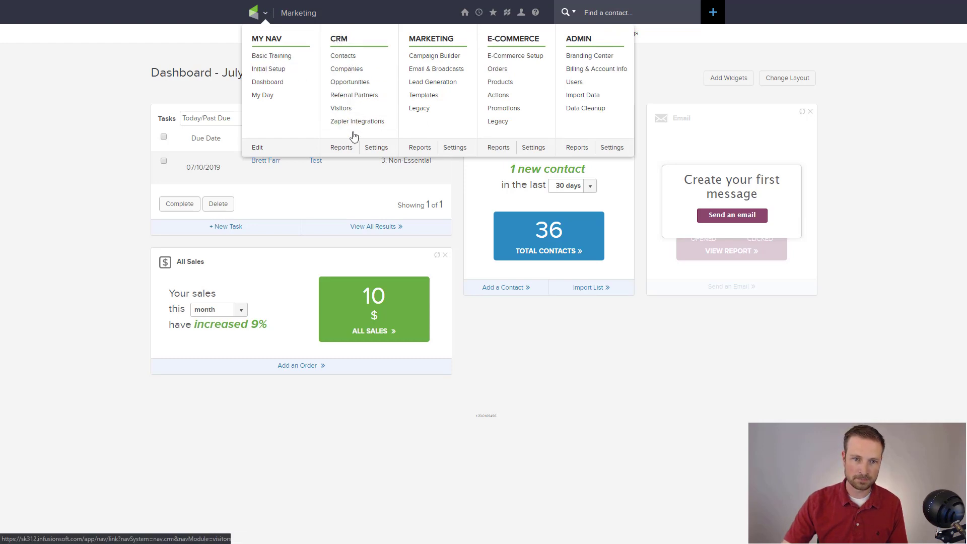
pyautogui.click(344, 57)
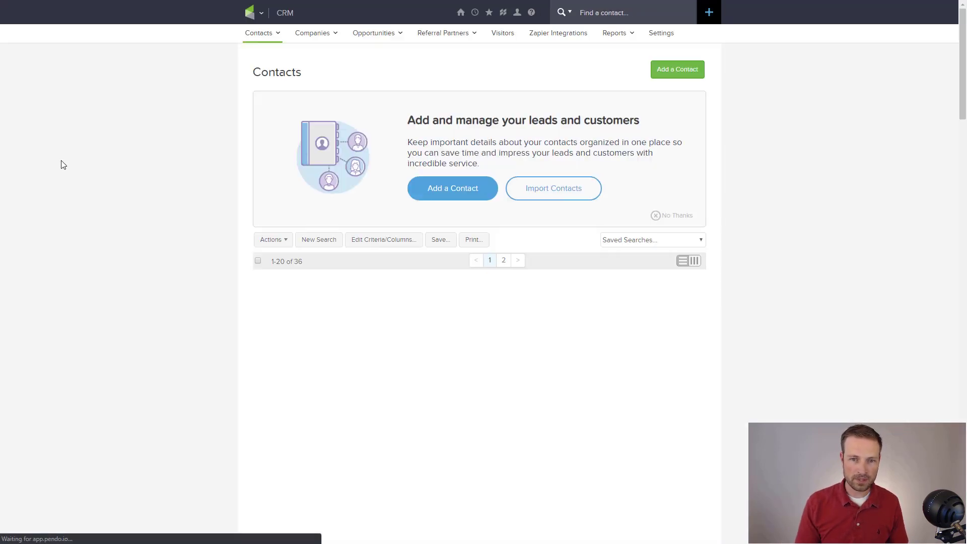
pyautogui.click(690, 218)
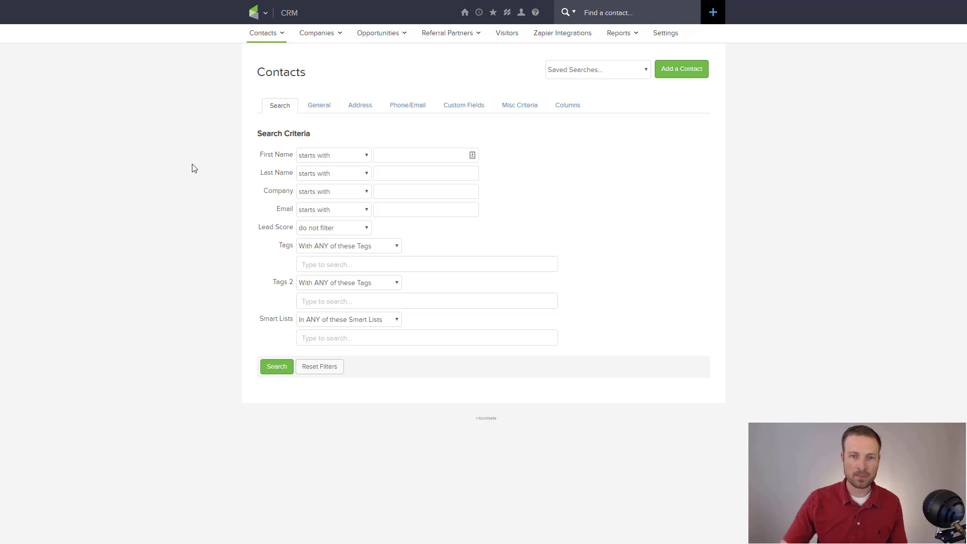
pyautogui.click(477, 108)
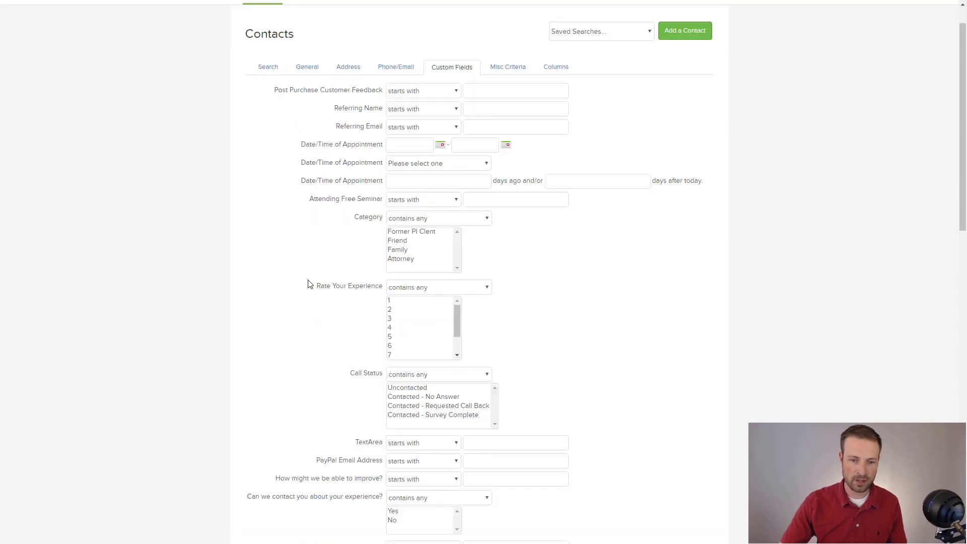
pyautogui.scroll(-4, 306, 283)
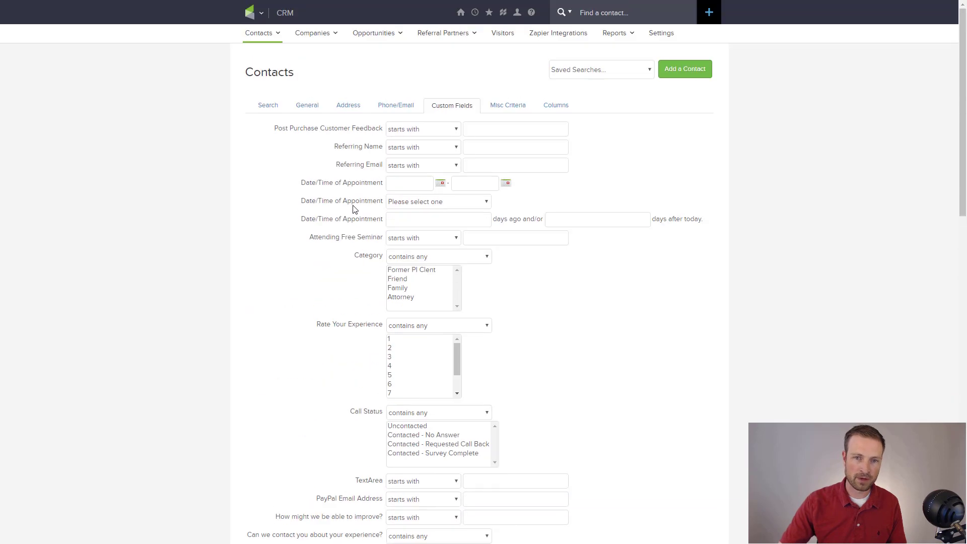
# Step: Quick-search the contact by first name and open the second matching result
pyautogui.click(616, 13)
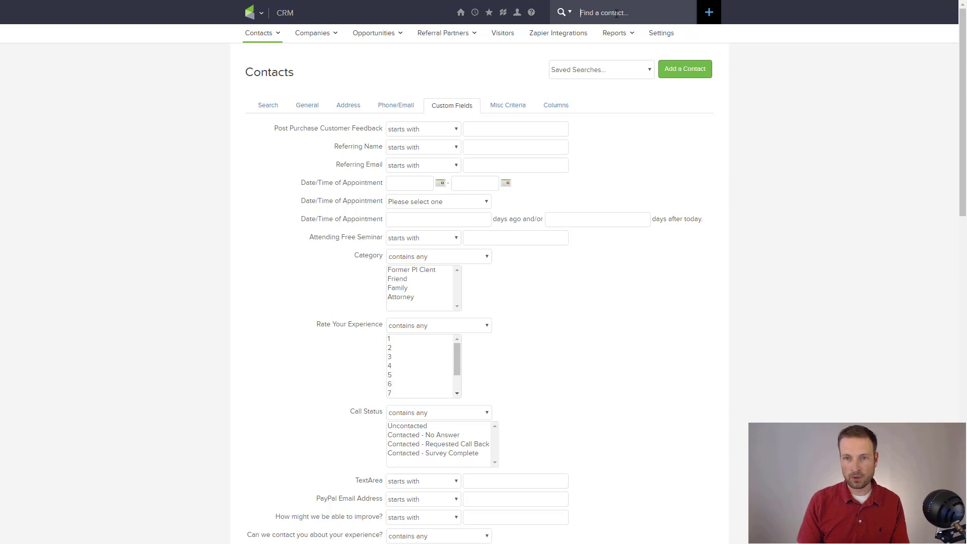
pyautogui.write('brett')
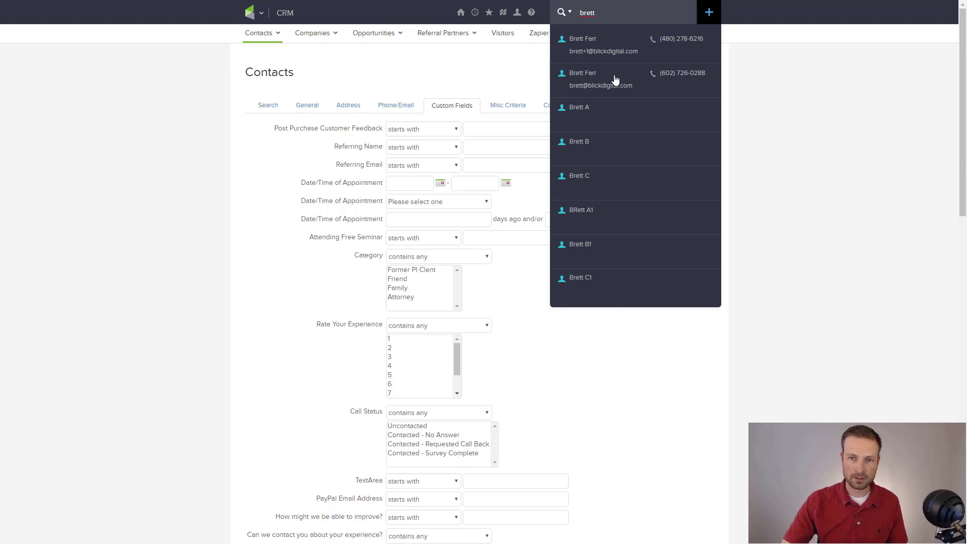
pyautogui.click(667, 85)
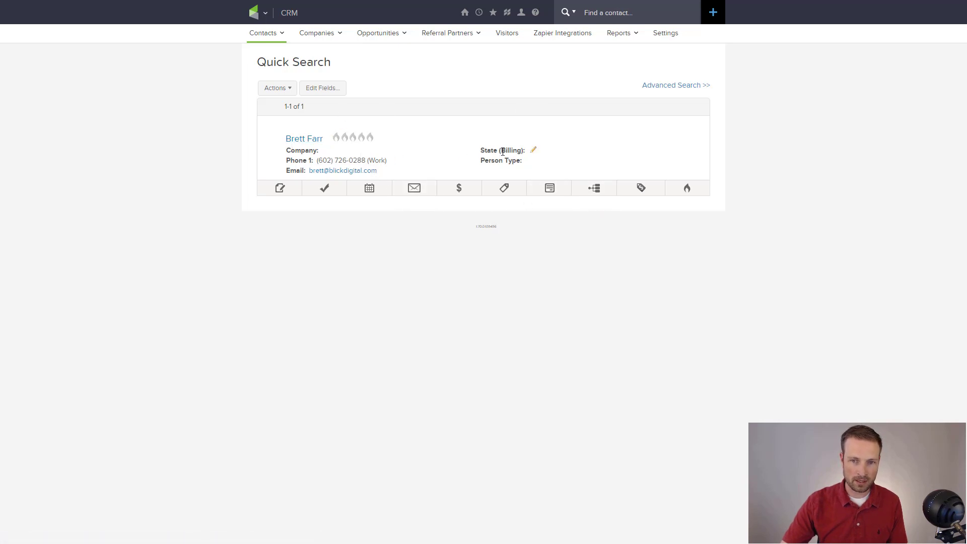
# Step: Change the contact's Company field to Blick Digital inline and save it
pyautogui.click(327, 150)
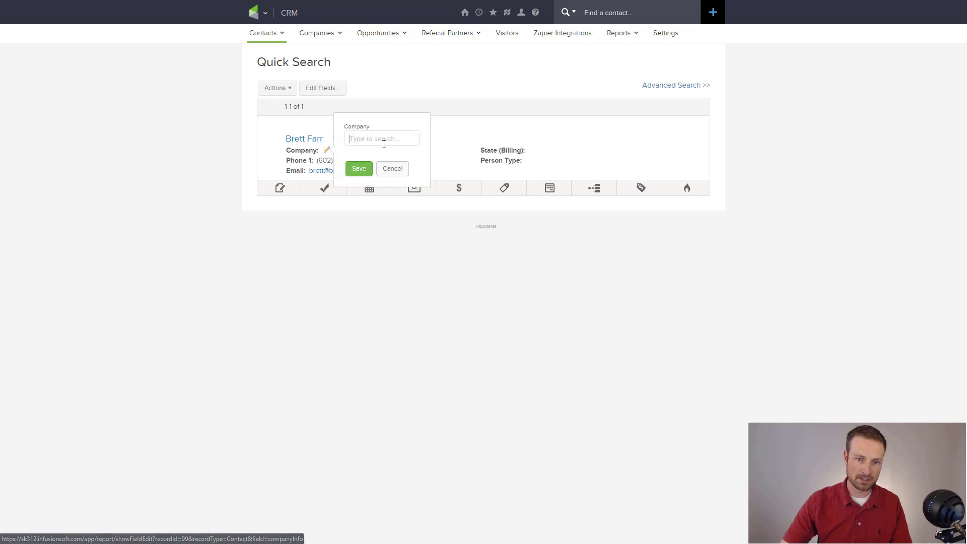
pyautogui.write('Blick Digital')
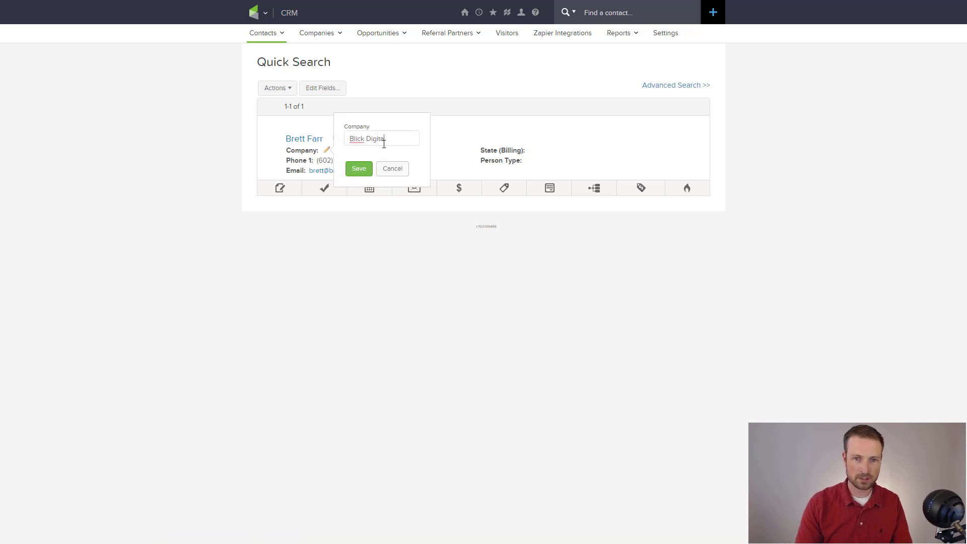
pyautogui.click(347, 170)
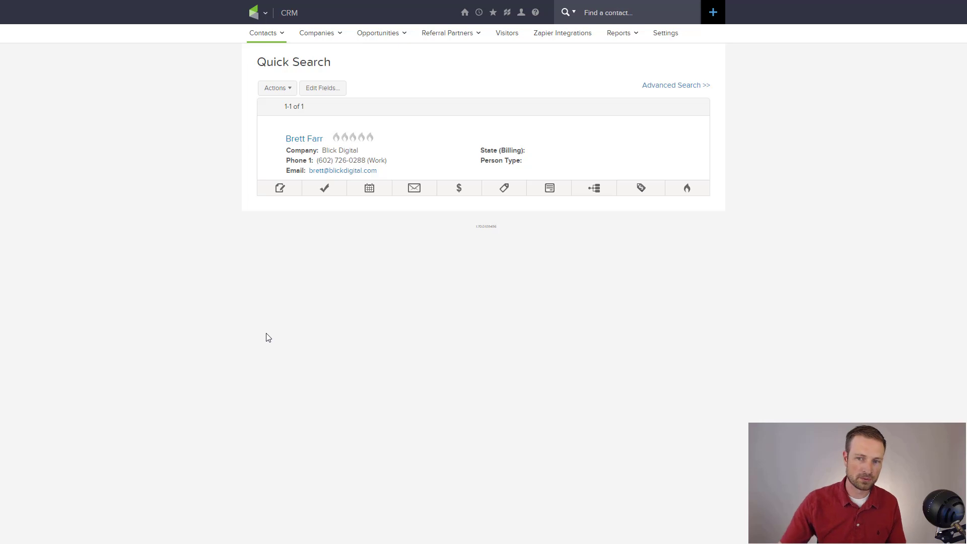
# Step: Show the contact's notes and point out the 'Had a convo' note's date and assigned user
pyautogui.click(280, 189)
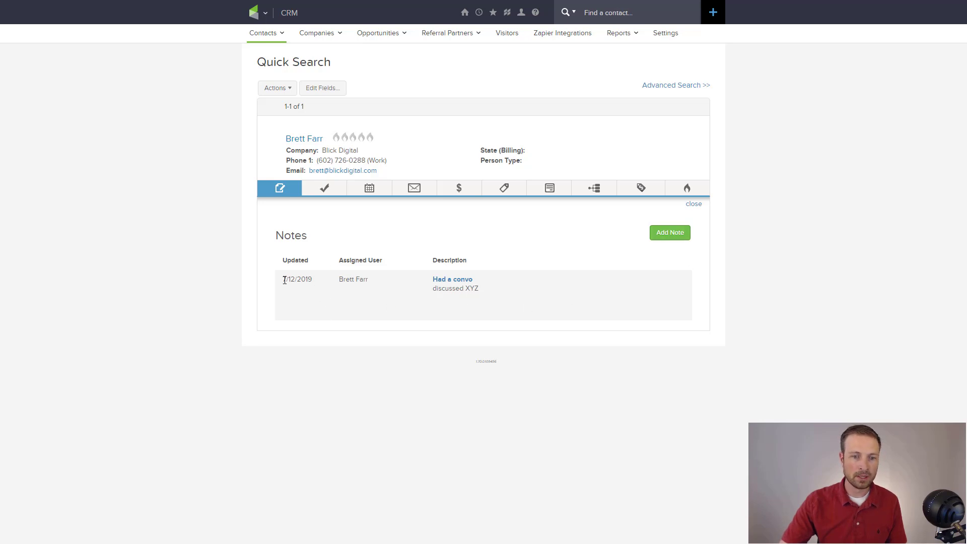
pyautogui.moveTo(285, 280); pyautogui.dragTo(313, 279)
pyautogui.click(312, 279)
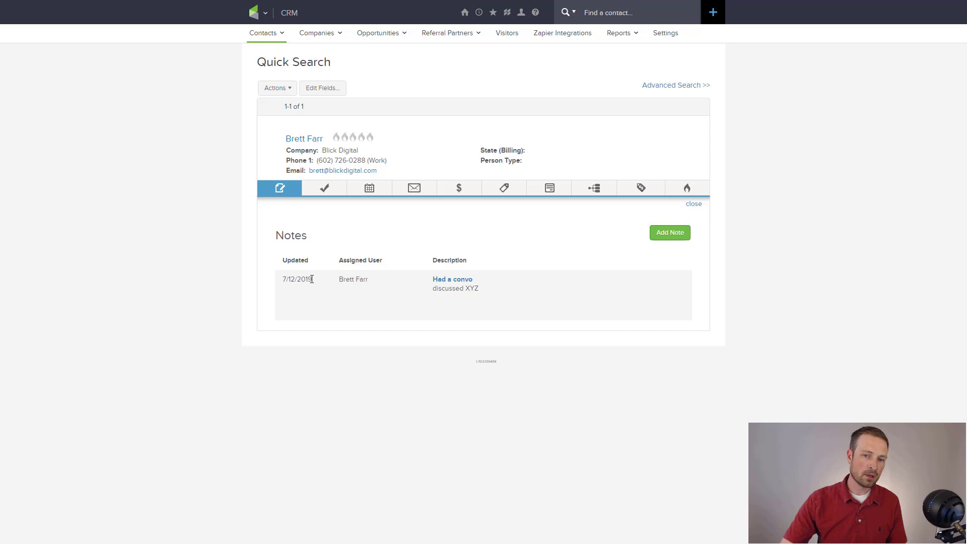
pyautogui.click(688, 238)
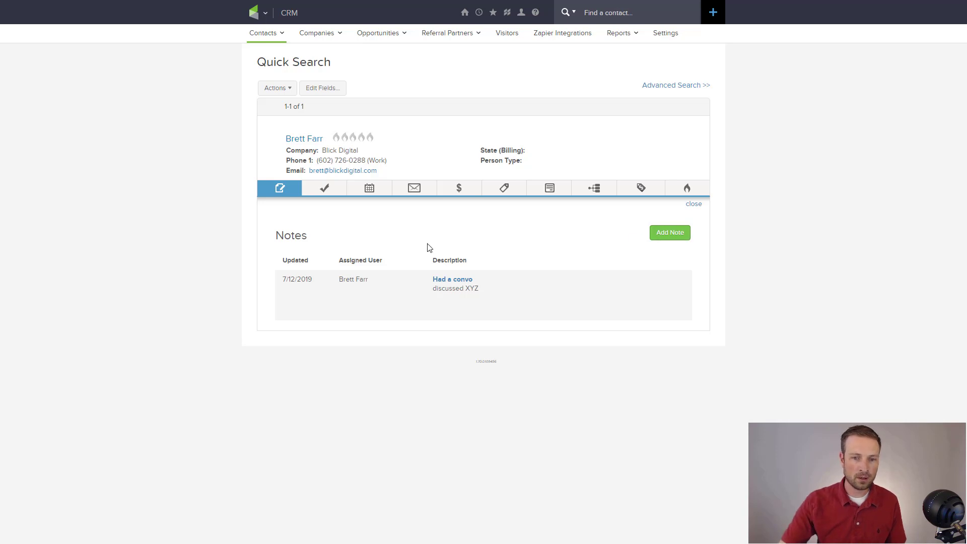
pyautogui.moveTo(369, 279); pyautogui.dragTo(336, 280)
pyautogui.click(337, 279)
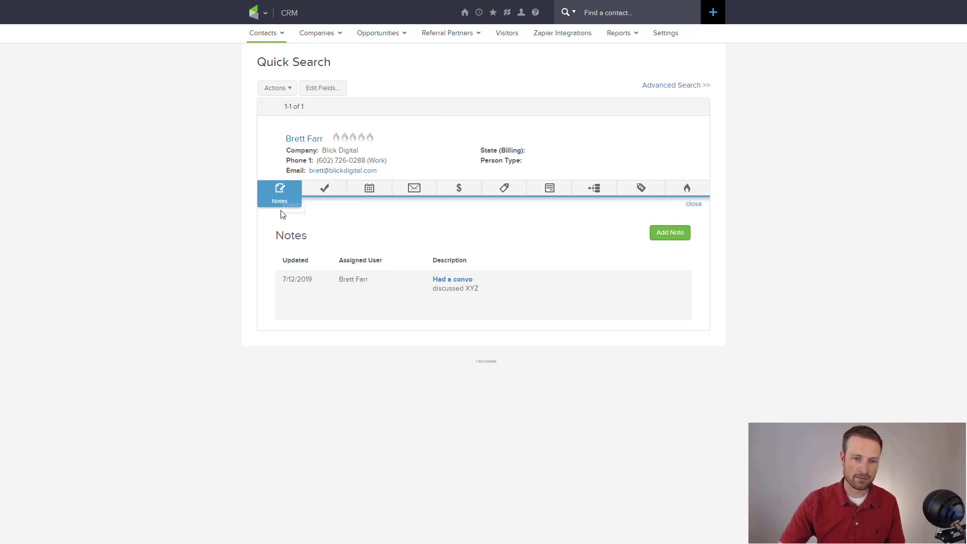
# Step: Add the task 'Need to send welcome pack' due 07/19/2019 on the contact's Tasks tab
pyautogui.click(324, 190)
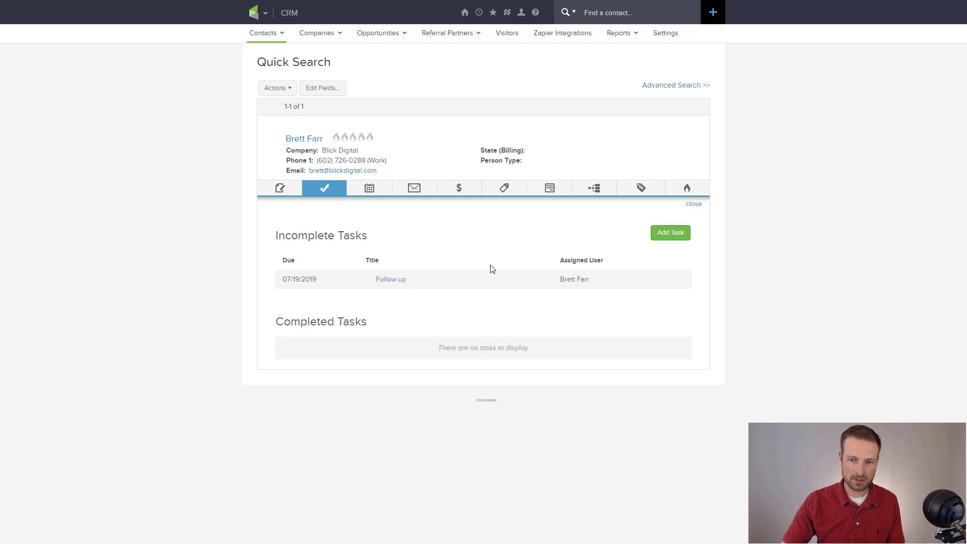
pyautogui.click(671, 235)
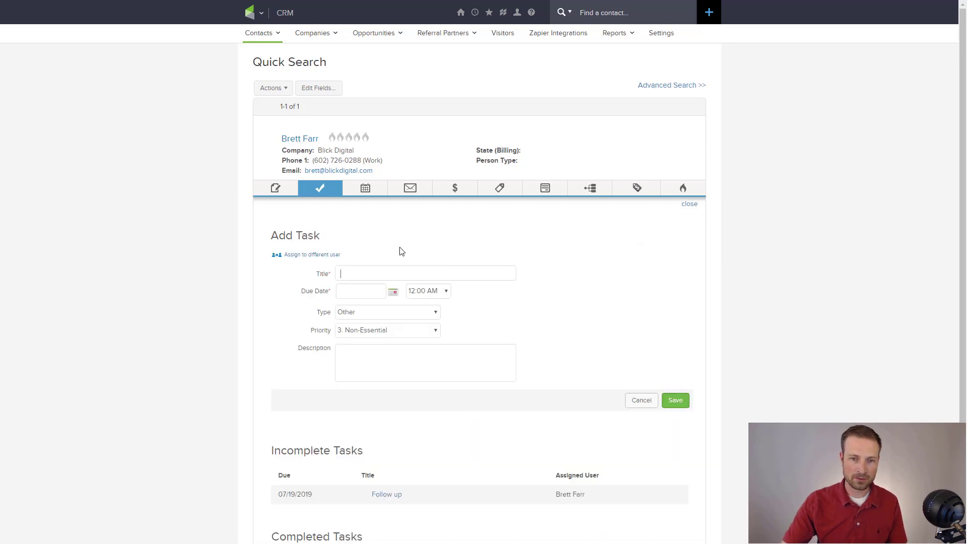
pyautogui.click(364, 271)
pyautogui.write('Need t')
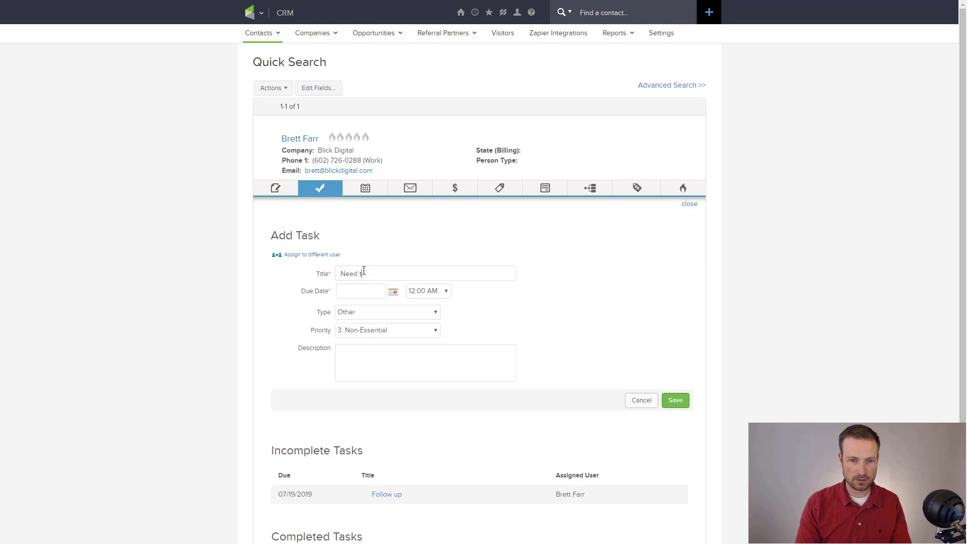
pyautogui.write('o send welcome pack')
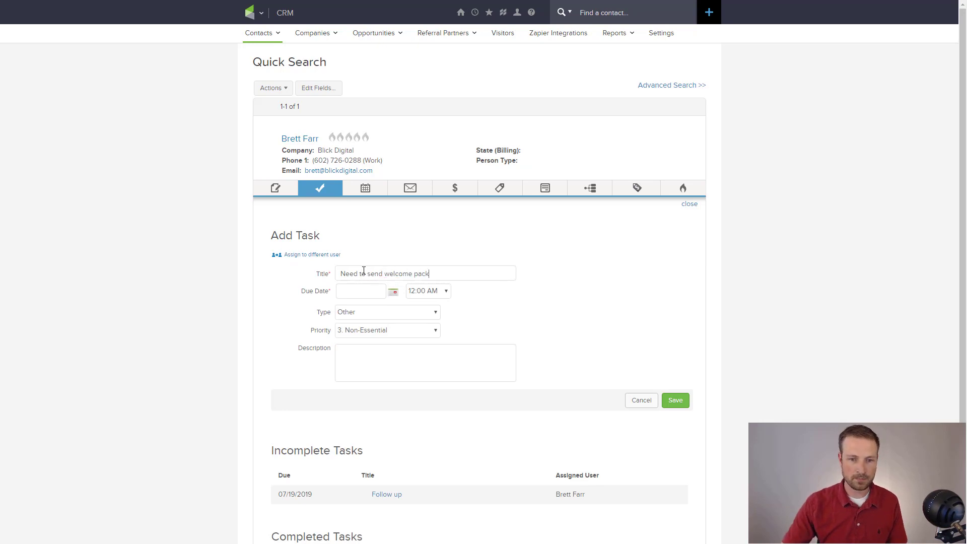
pyautogui.click(396, 297)
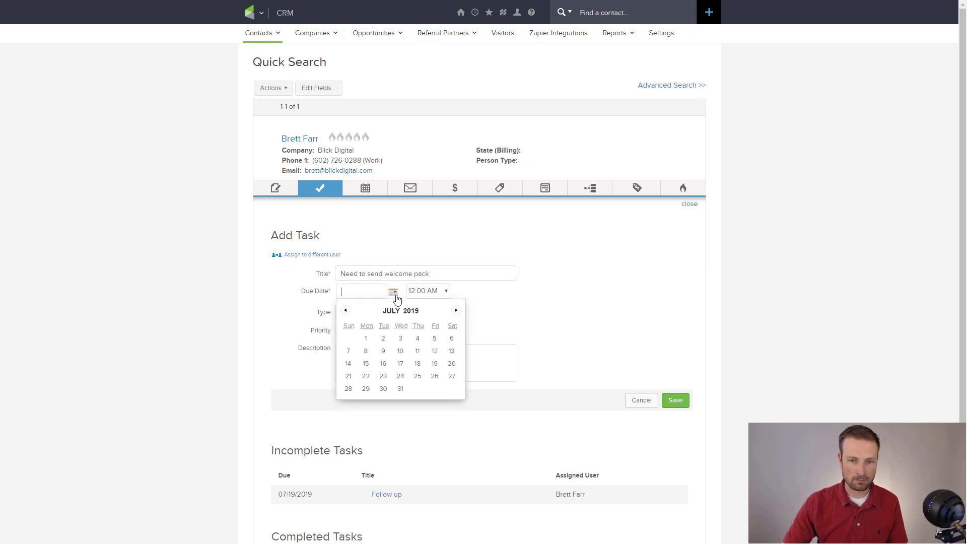
pyautogui.click(434, 363)
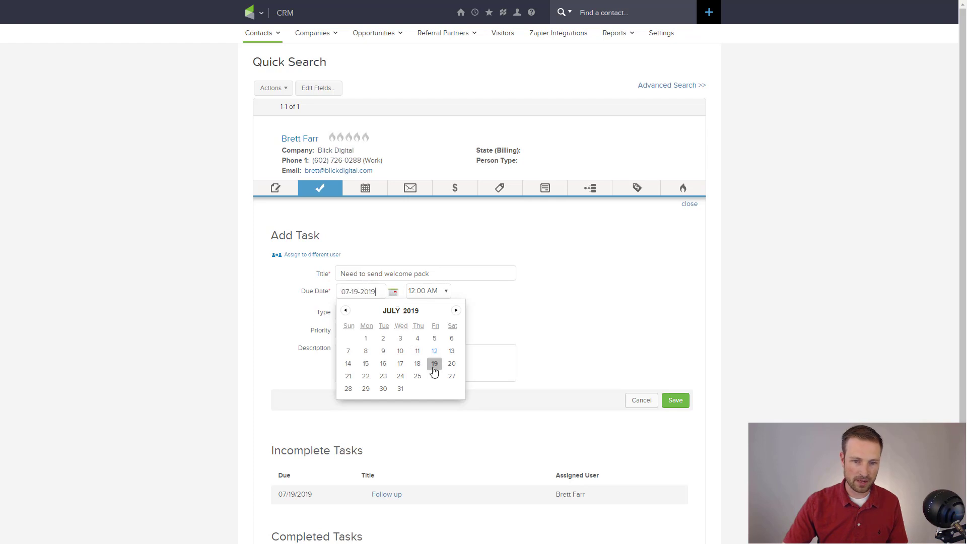
pyautogui.click(677, 402)
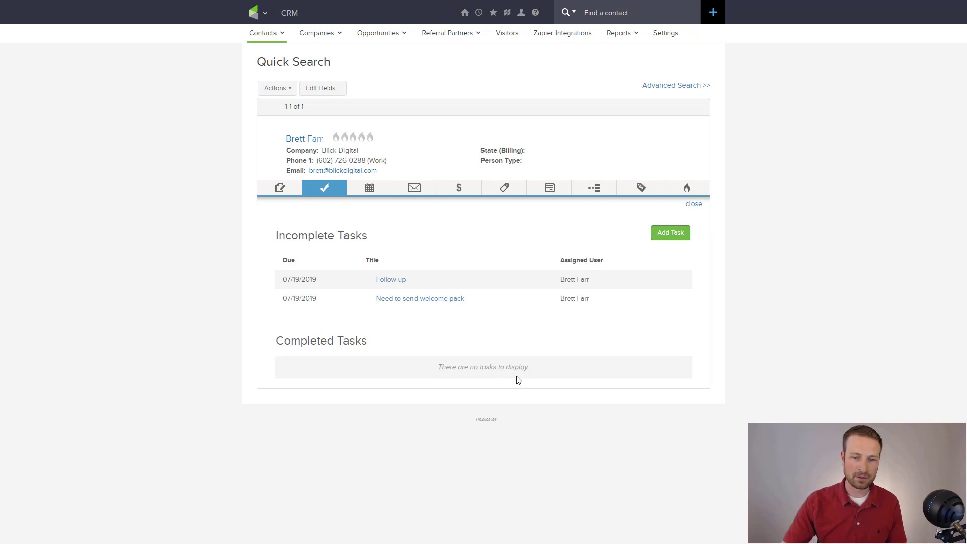
pyautogui.moveTo(534, 369); pyautogui.dragTo(445, 367)
# Step: Switch the contact's quick-view to Appointments, which lists no next or previous appointments
pyautogui.click(449, 369)
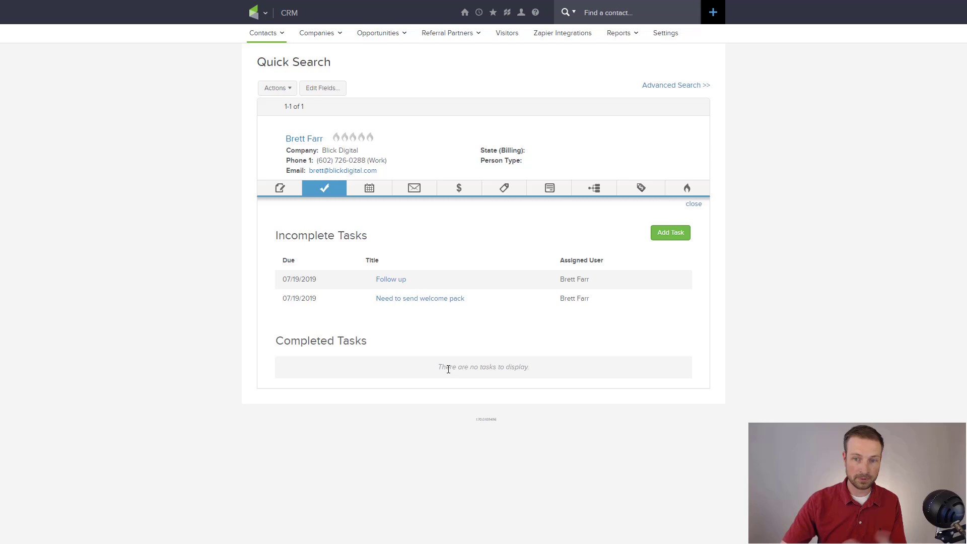
pyautogui.click(370, 190)
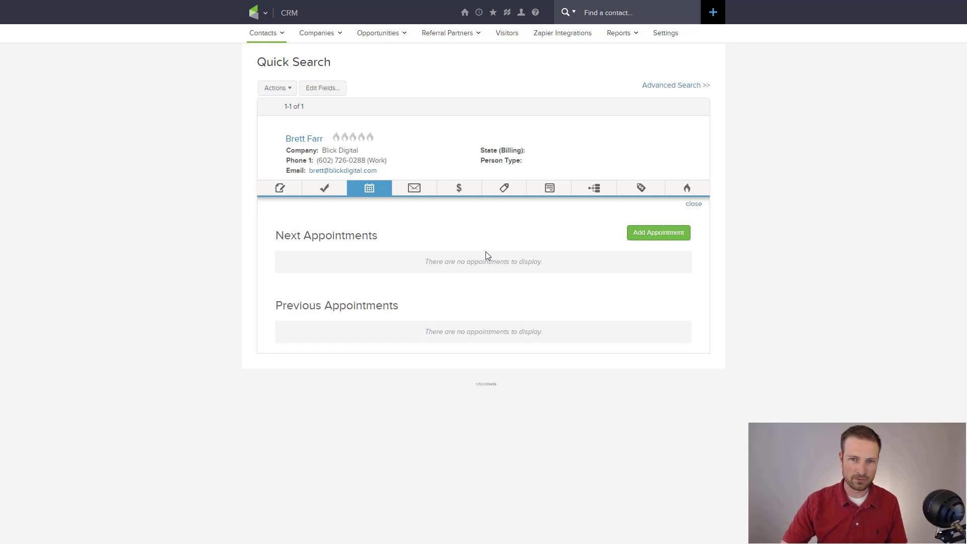
pyautogui.moveTo(464, 13)
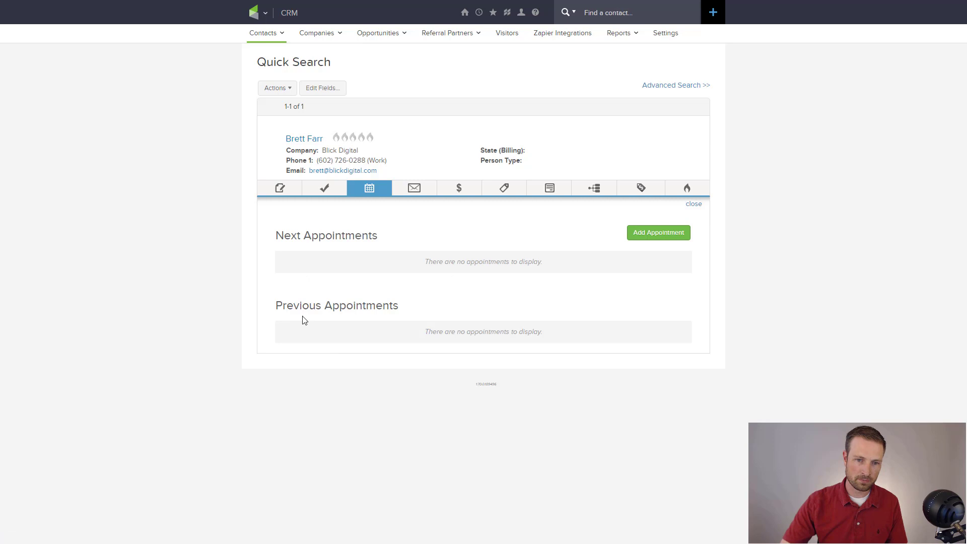
# Step: Show the contact's Emails tab, which lists no received, sent, campaign or notification emails
pyautogui.click(412, 194)
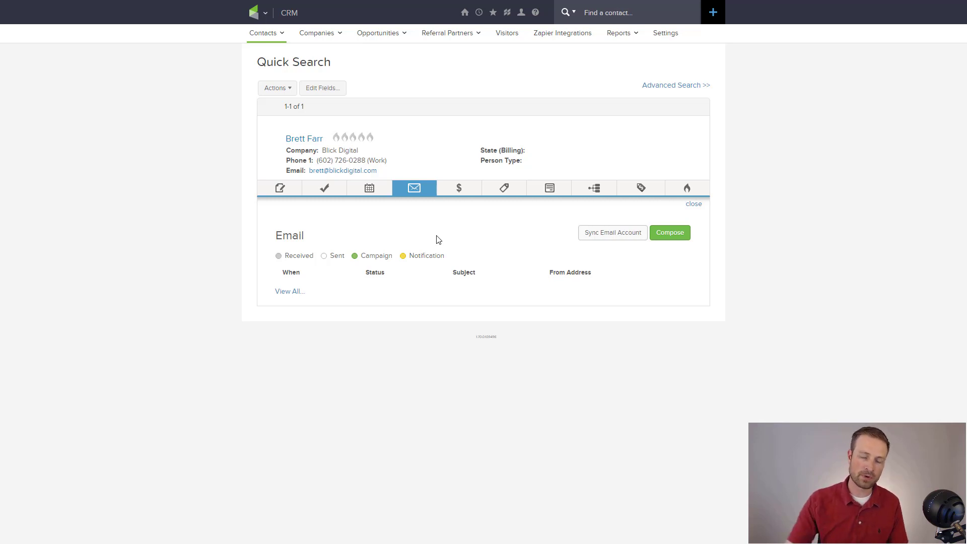
# Step: Show the Orders ($) tab with its empty quotes, orders and subscriptions lists
pyautogui.click(458, 187)
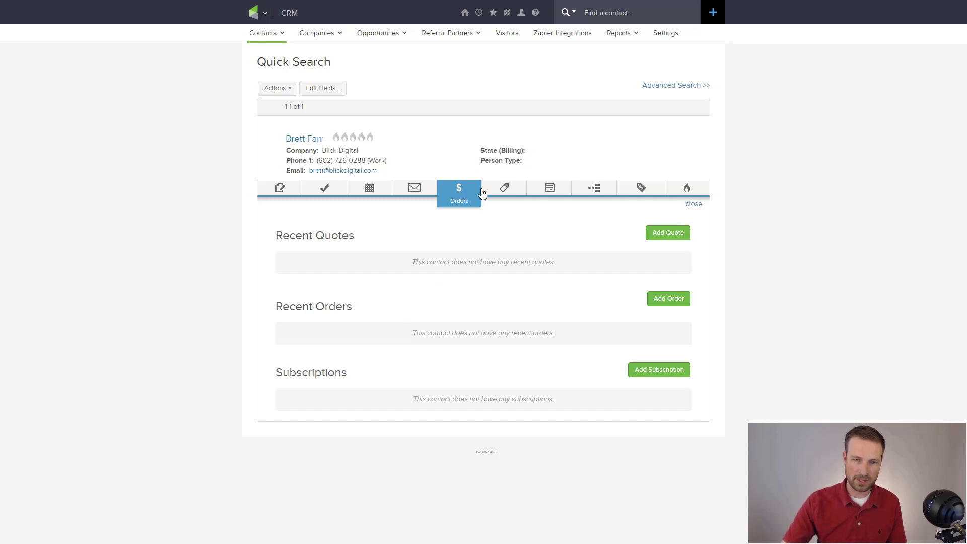
# Step: Show the Tags tab, which reports the contact has no tags
pyautogui.click(506, 191)
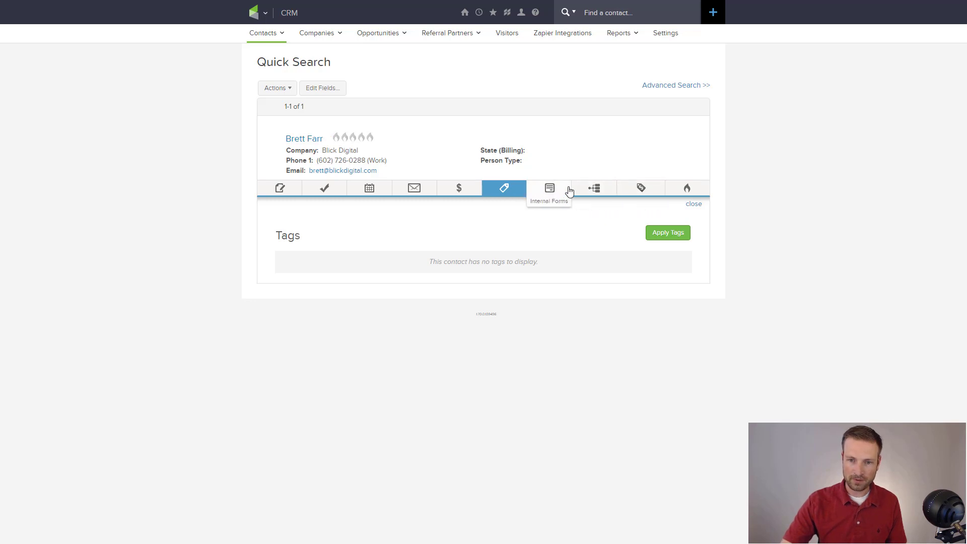
# Step: Show the Campaigns tab and highlight its empty campaign history and upcoming items messages
pyautogui.click(605, 190)
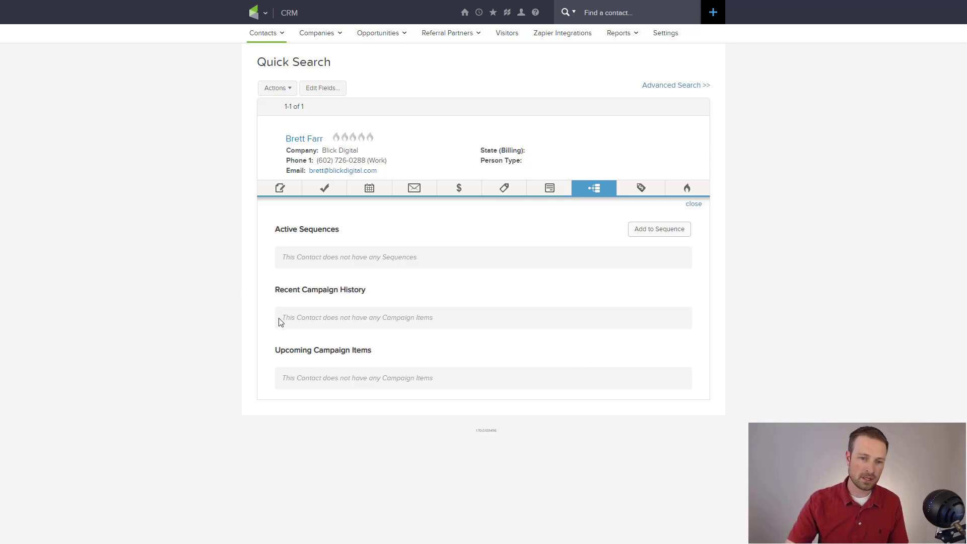
pyautogui.moveTo(443, 319); pyautogui.dragTo(283, 317)
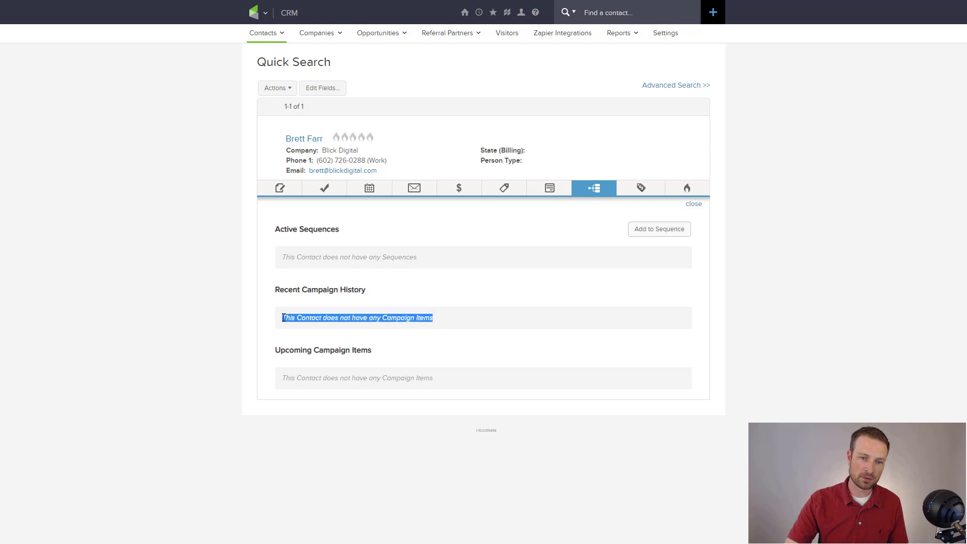
pyautogui.click(284, 317)
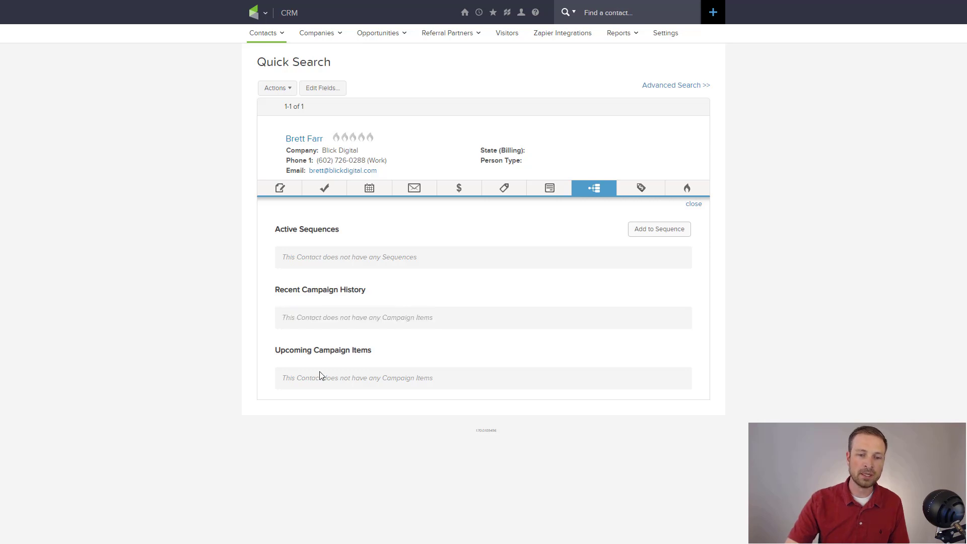
pyautogui.moveTo(286, 375); pyautogui.dragTo(443, 374)
pyautogui.click(445, 374)
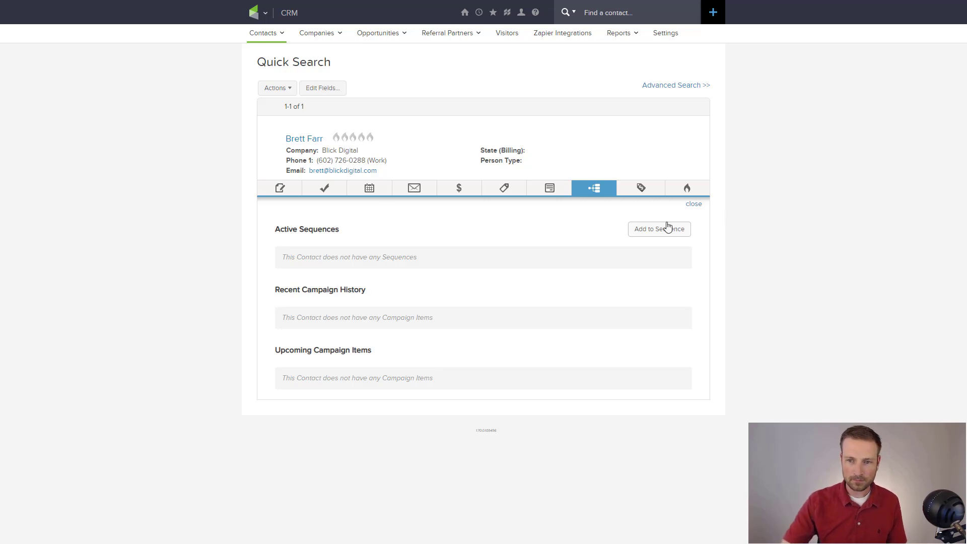
# Step: View the contact's opportunities, then its scored and recent activity, which report none
pyautogui.click(643, 187)
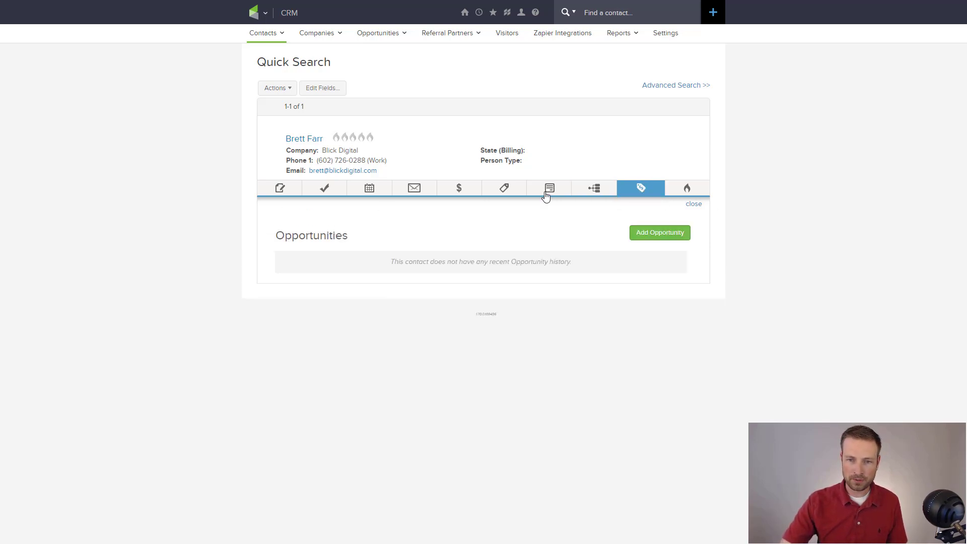
pyautogui.click(688, 189)
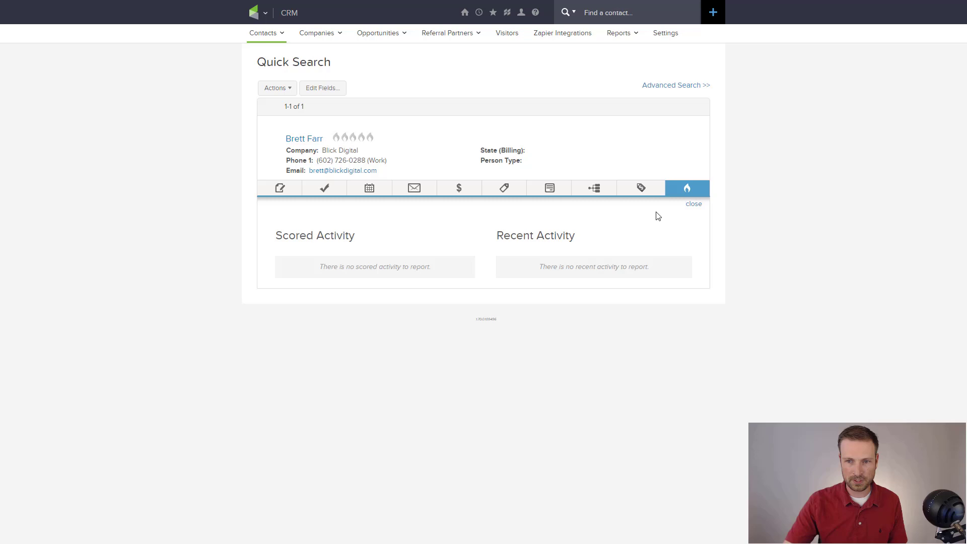
# Step: Recheck the contact's opportunities, confirming no recent opportunity history, and bring up the main navigation menu
pyautogui.click(650, 187)
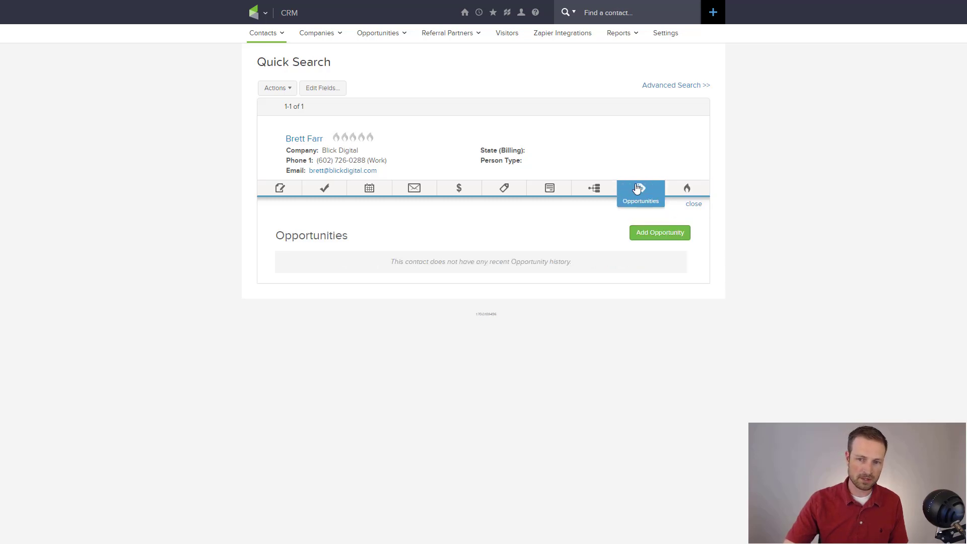
pyautogui.click(261, 14)
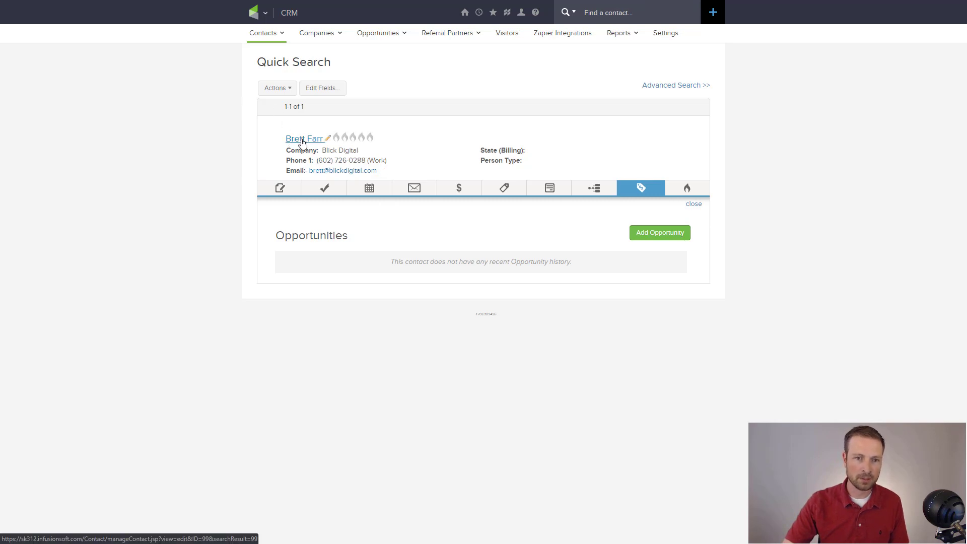
# Step: Open the matching contact's full record and review its Custom Fields, including PayPal Email Address and Lead Source
pyautogui.click(302, 143)
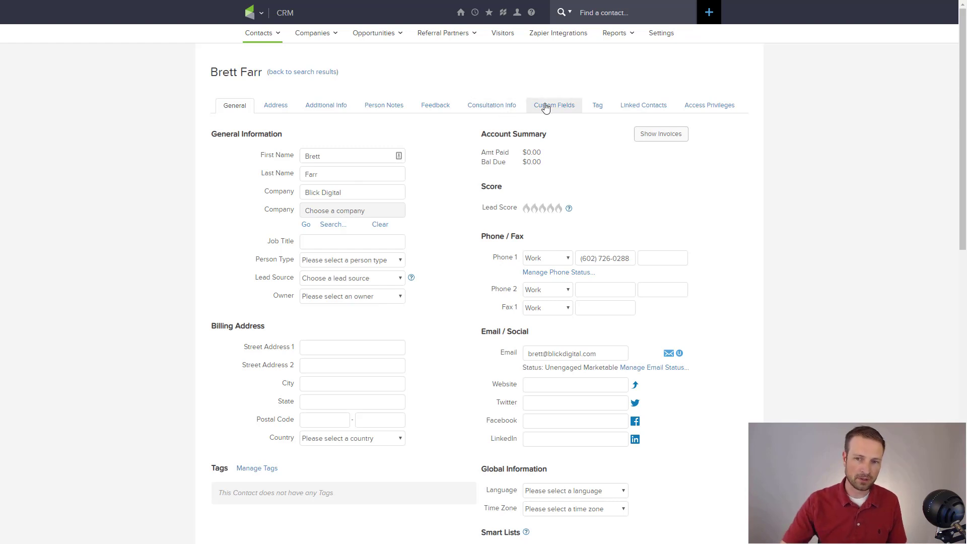
pyautogui.click(574, 107)
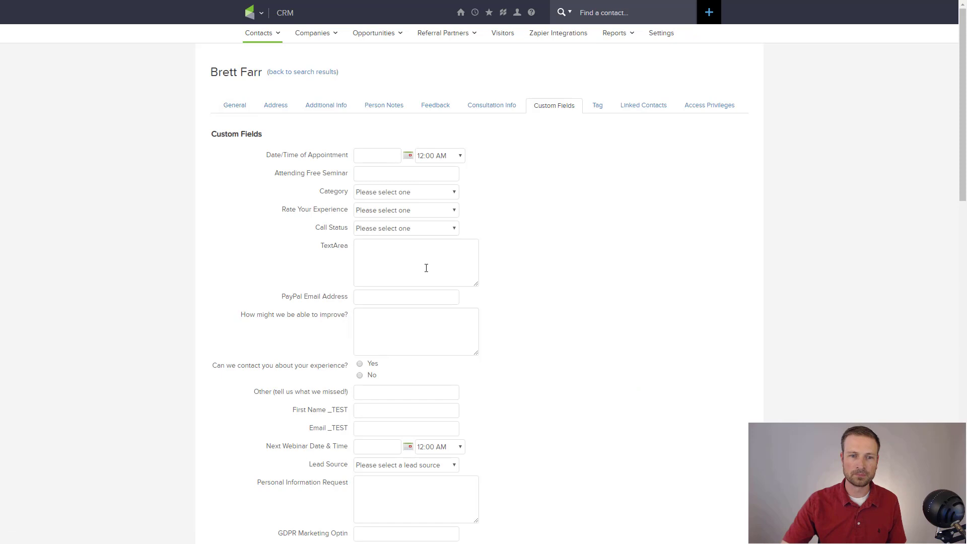
pyautogui.click(369, 296)
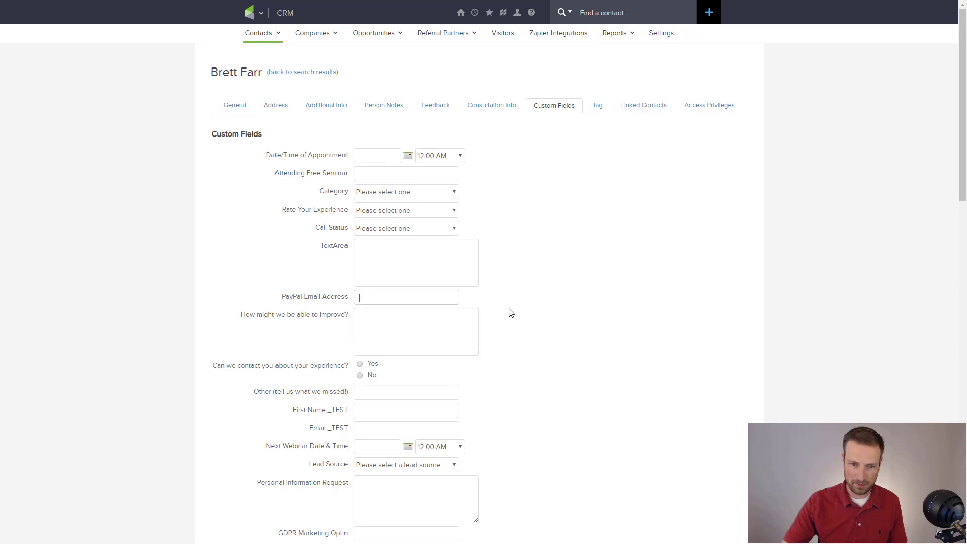
pyautogui.scroll(-2, 409, 311)
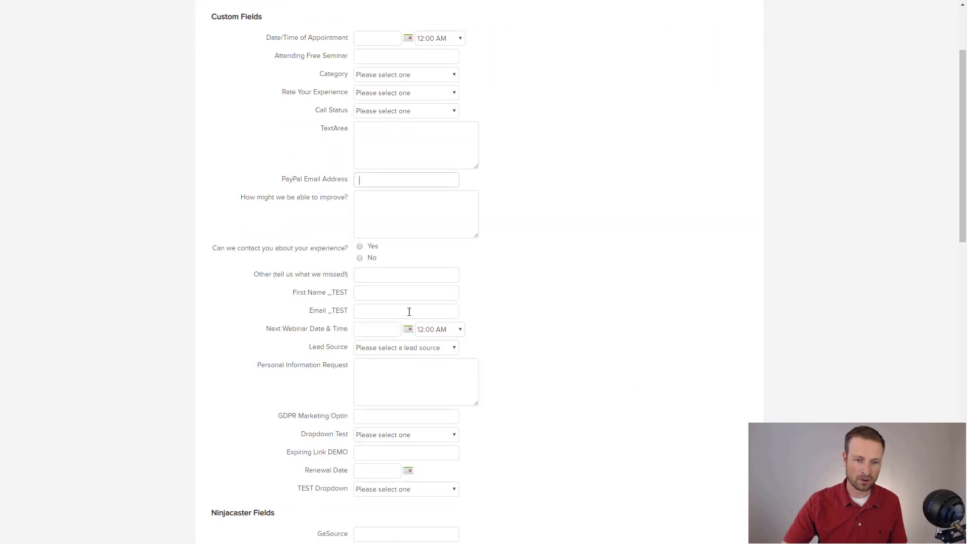
pyautogui.scroll(2, 406, 356)
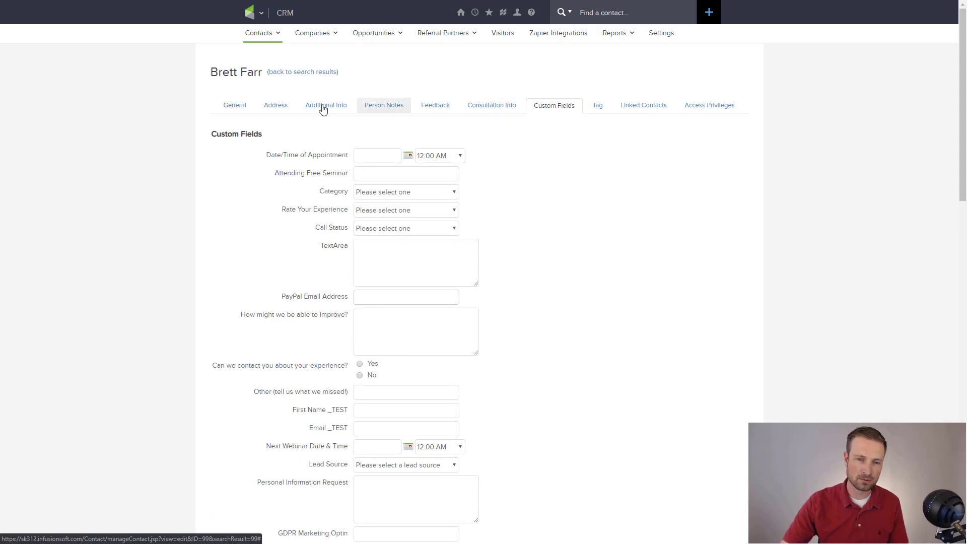
# Step: Return to the General tab, review Tasks & Appointments and Notes further down, then go back to the top
pyautogui.click(228, 105)
pyautogui.scroll(-8, 395, 244)
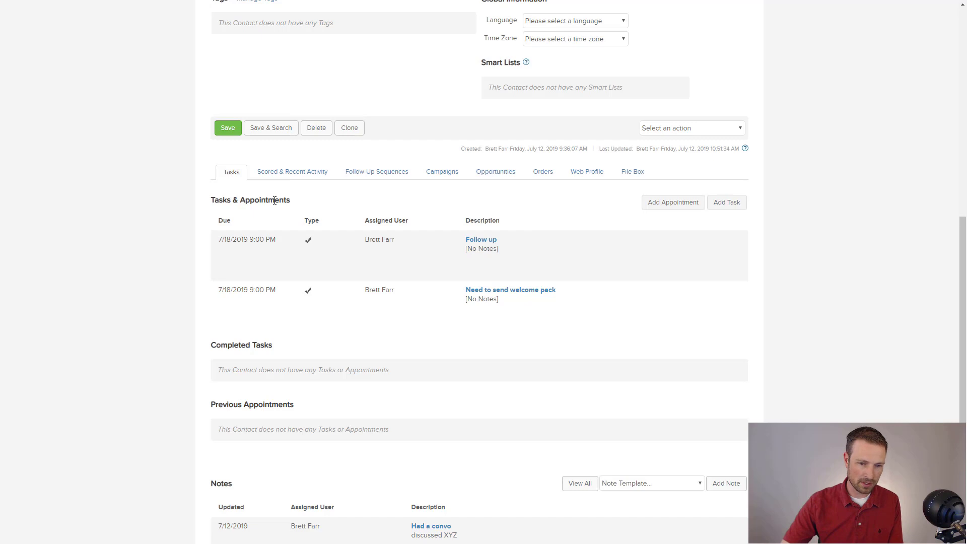
pyautogui.scroll(-2, 275, 204)
pyautogui.scroll(-1, 302, 374)
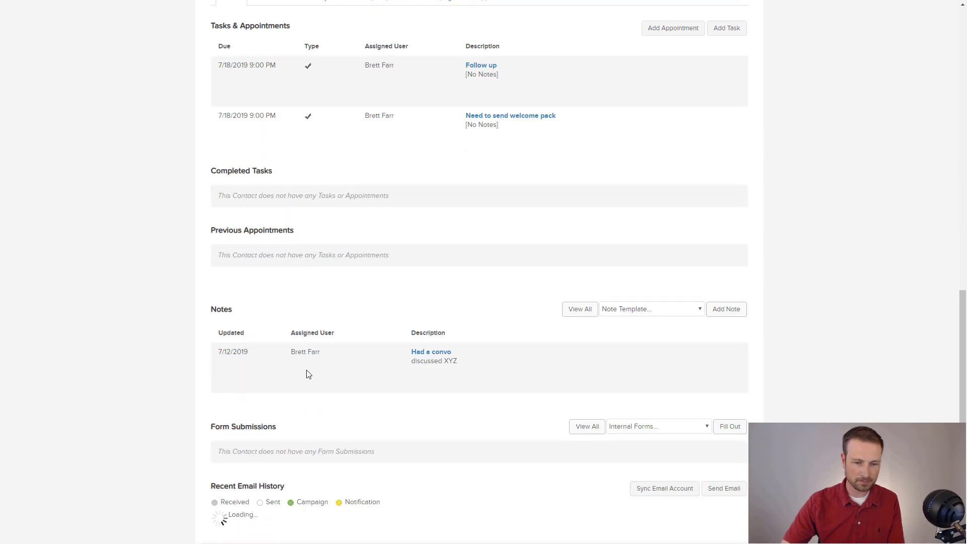
pyautogui.scroll(-1, 307, 374)
pyautogui.scroll(3, 372, 399)
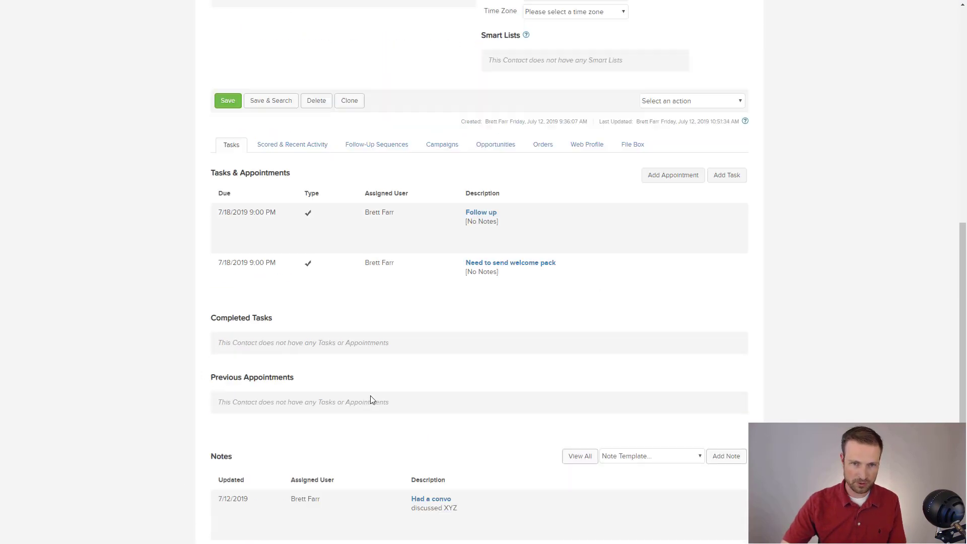
pyautogui.scroll(1, 372, 399)
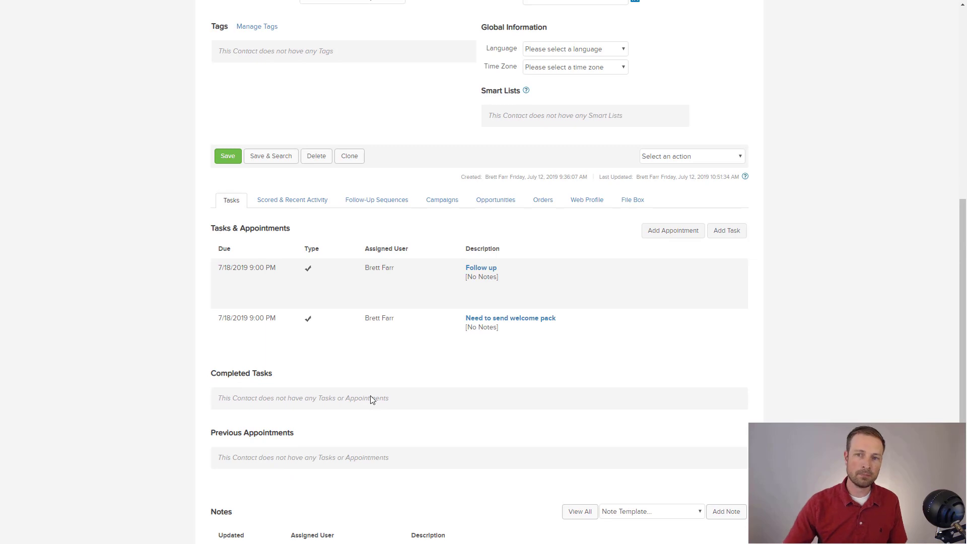
pyautogui.scroll(7, 370, 398)
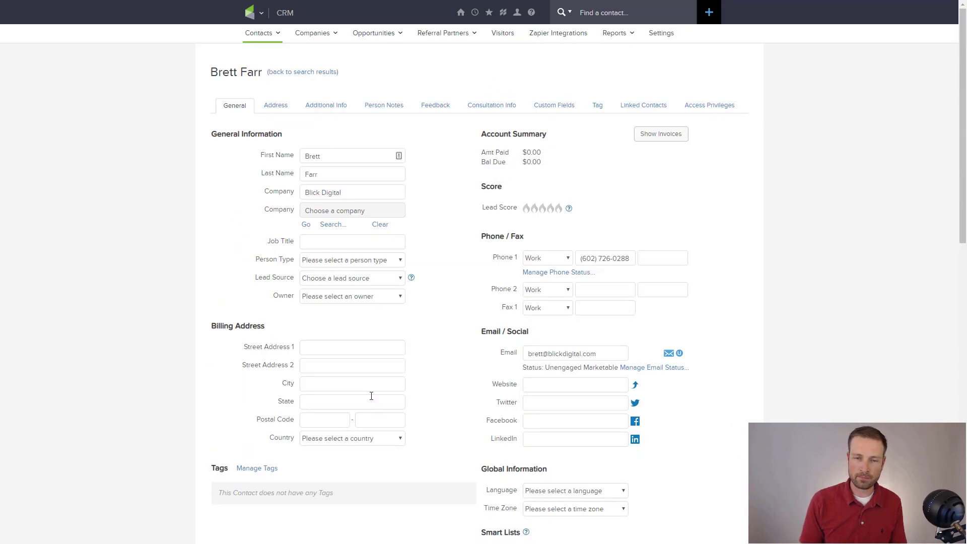